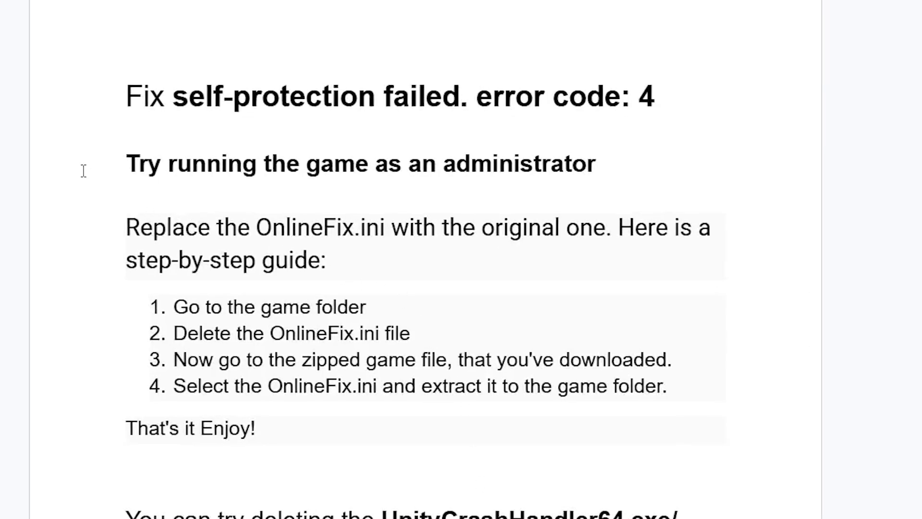
Highlight the 'Try running the game as an administrator' heading in the error code 4 guide
left_click_drag(83, 171, 631, 169)
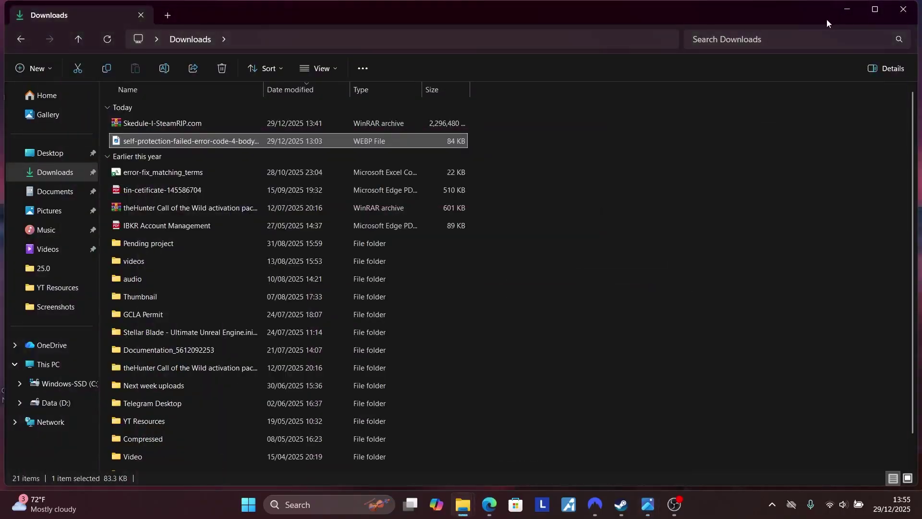
Run Schedule I.exe from Downloads > Schedule-I-SteamRIP.com > Schedule I as administrator
scroll(619, 154, "down", 1)
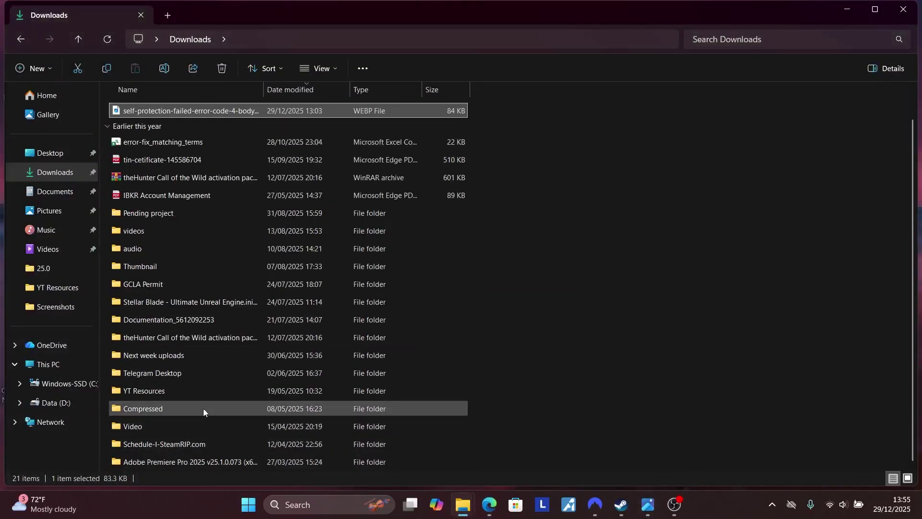
double_click(198, 442)
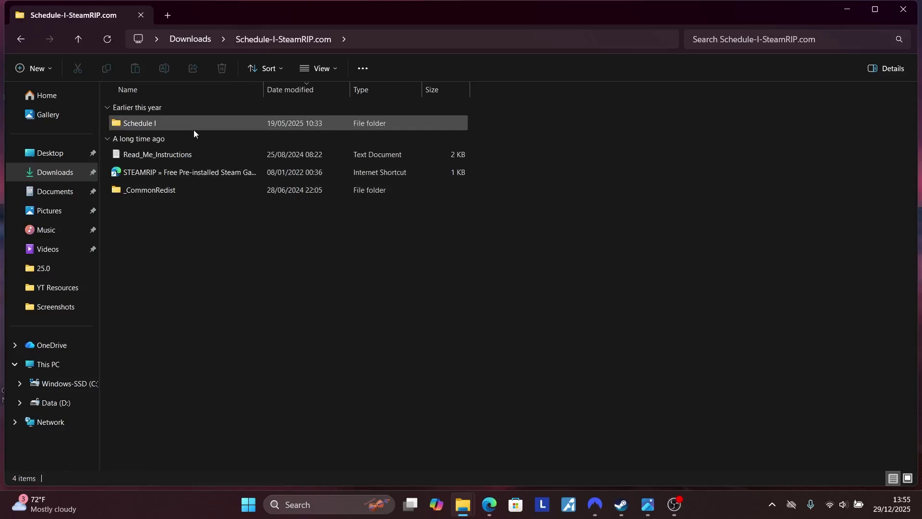
left_click(194, 126)
double_click(194, 125)
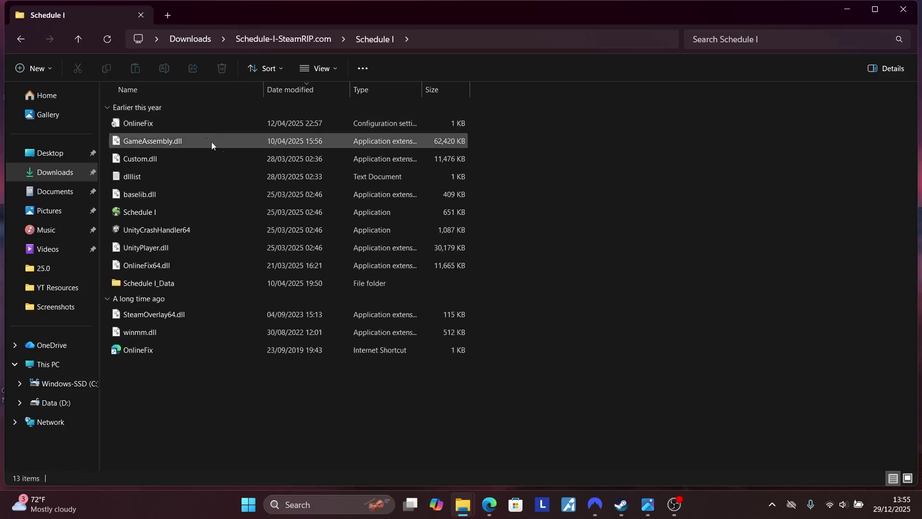
left_click(241, 215)
right_click(241, 214)
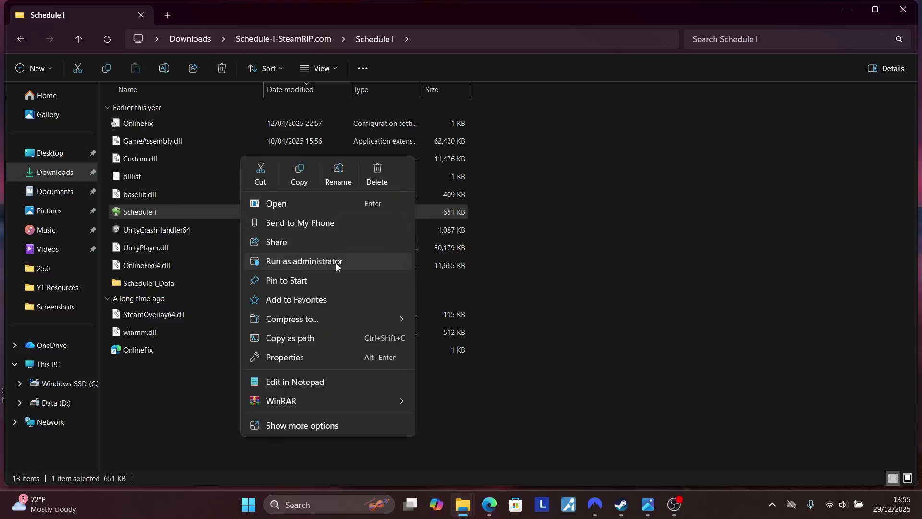
left_click(698, 261)
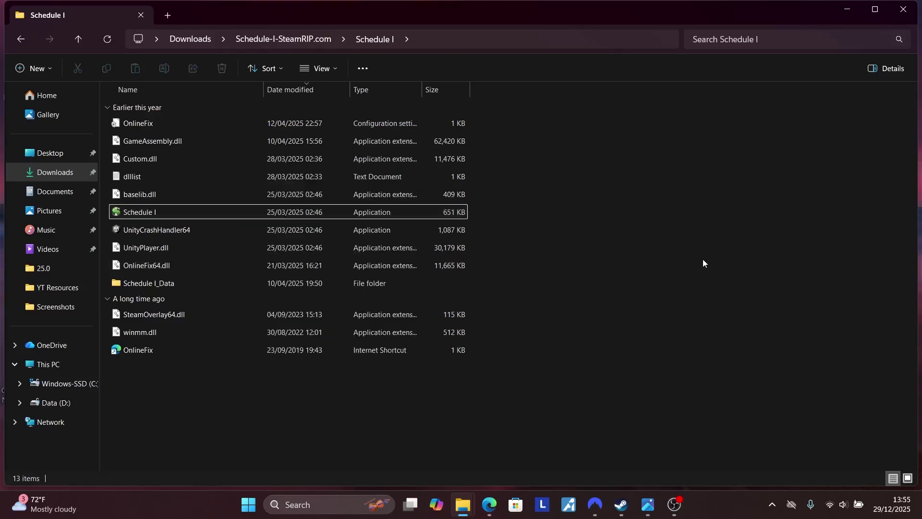
left_click(903, 11)
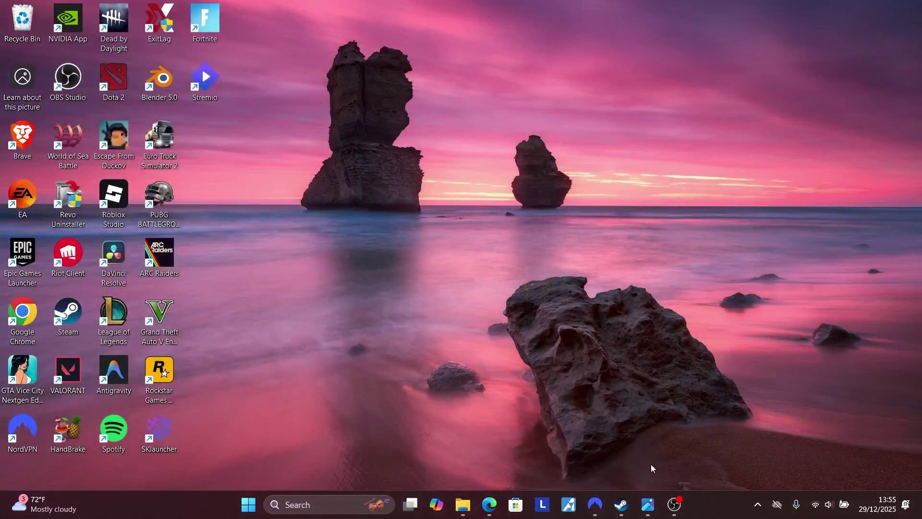
left_click(648, 505)
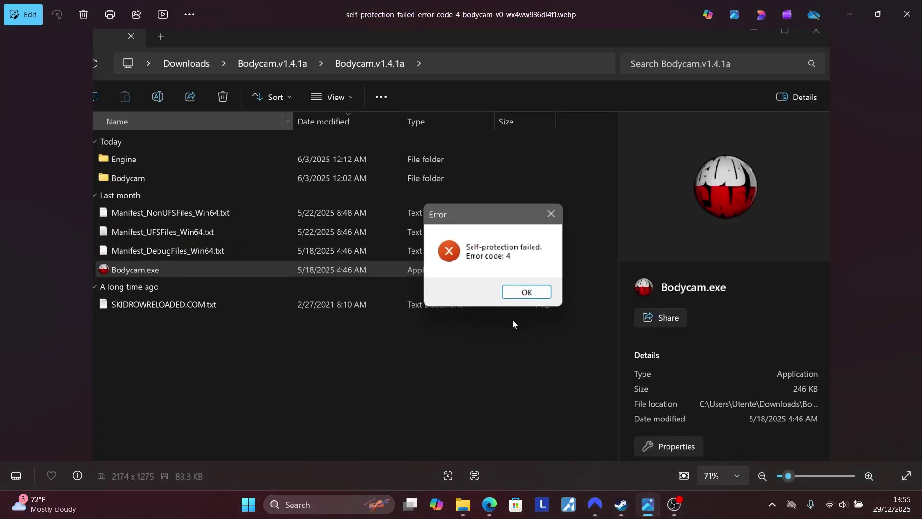
left_click(489, 505)
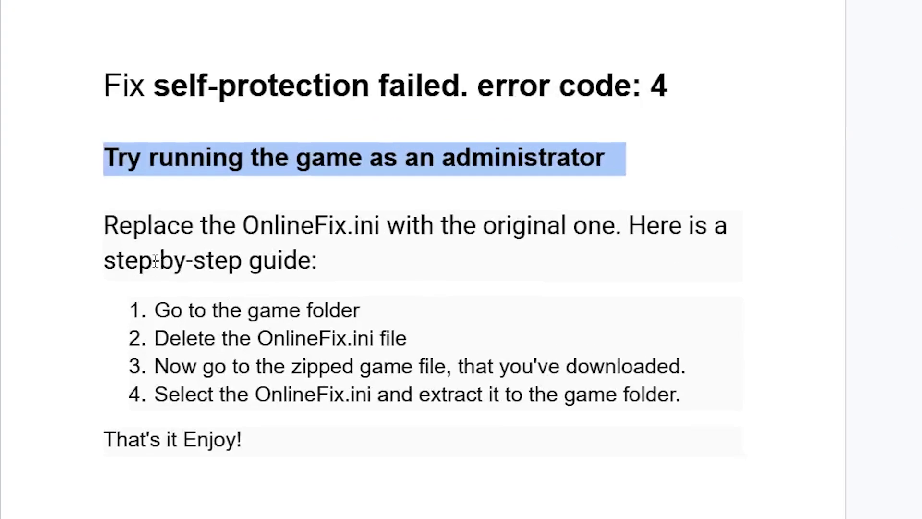
left_click_drag(101, 227, 313, 261)
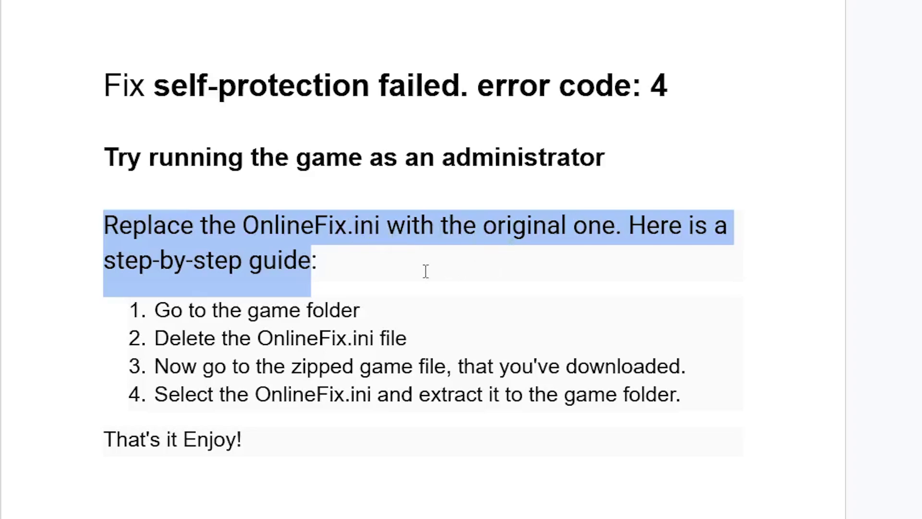
scroll(383, 270, "down", 2)
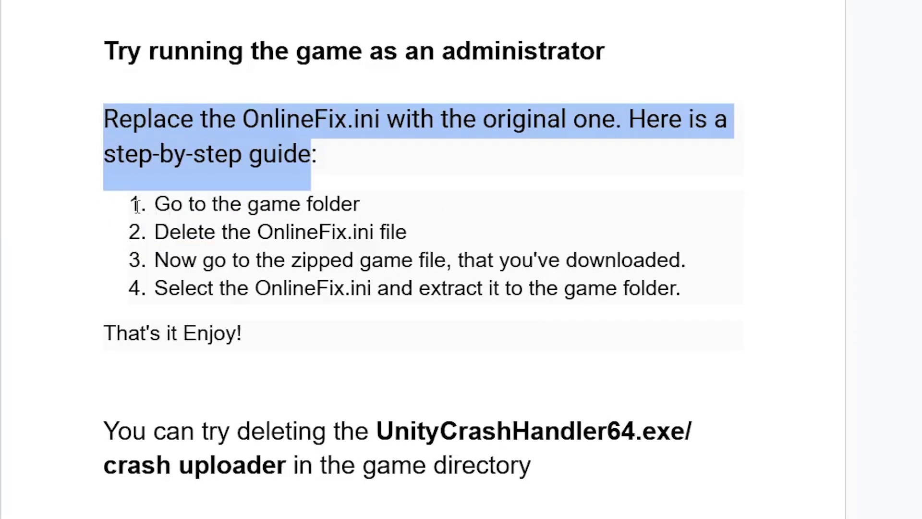
left_click_drag(137, 207, 435, 217)
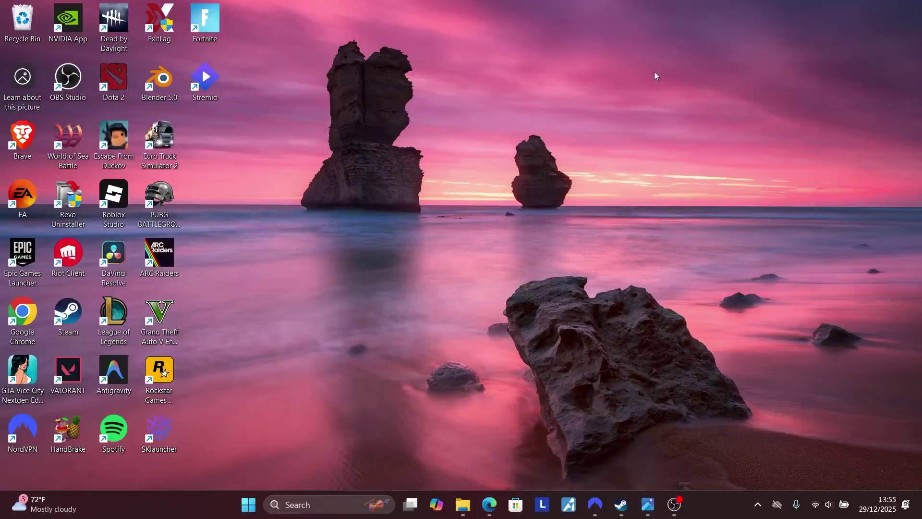
In a new Explorer window, inspect the OnlineFix file in the Schedule I folder, then go back to Downloads
key("super+e")
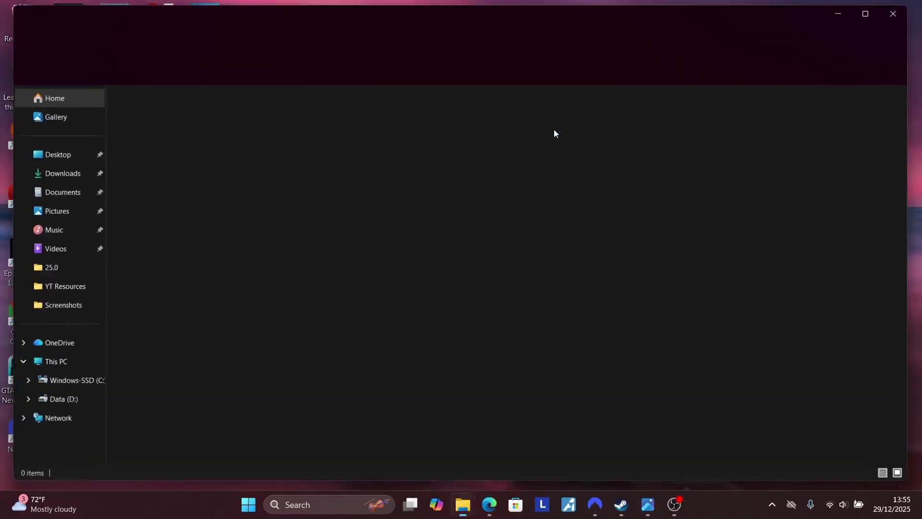
left_click(70, 176)
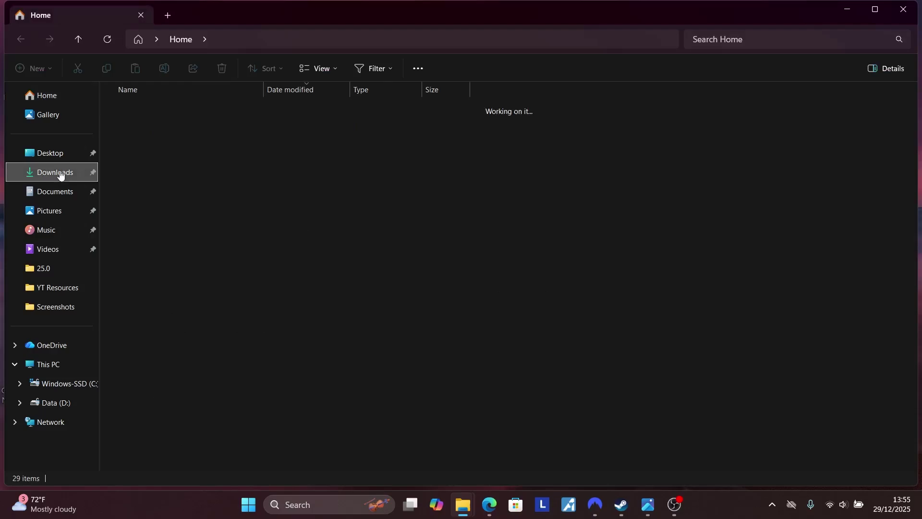
scroll(207, 379, "down", 1)
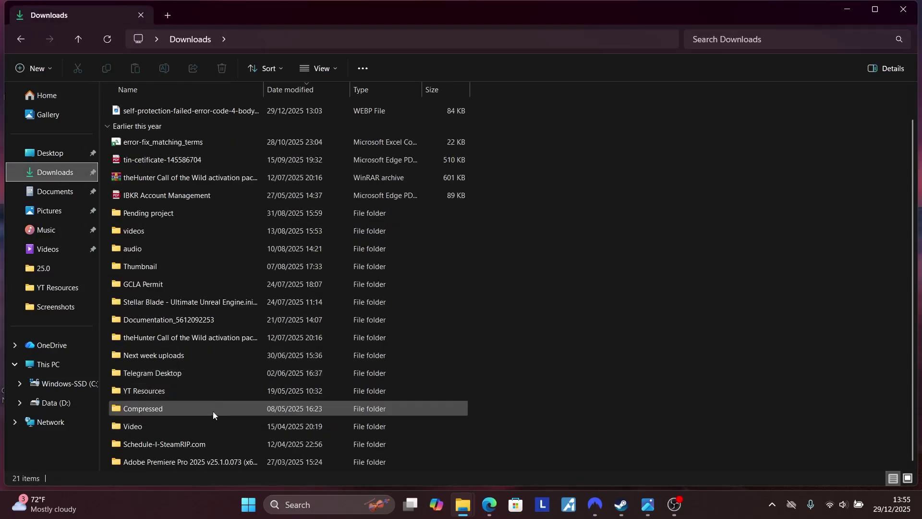
double_click(192, 443)
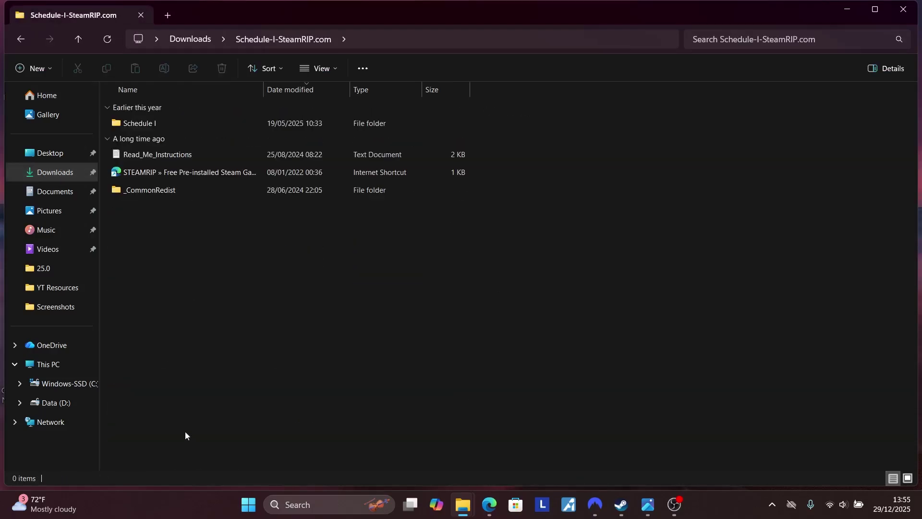
double_click(169, 124)
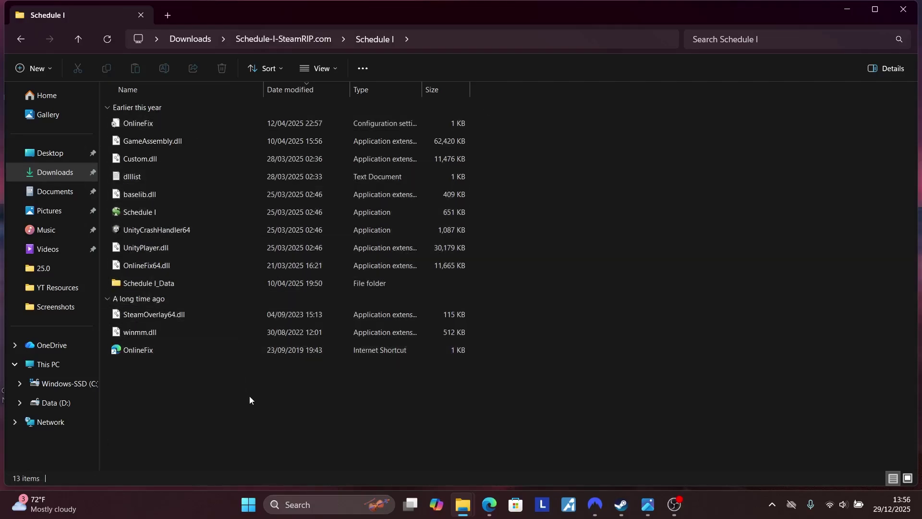
left_click(174, 123)
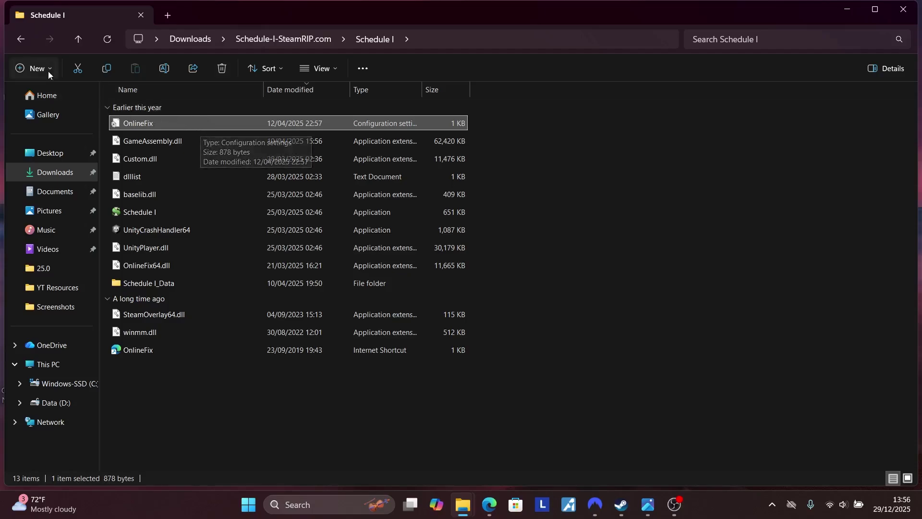
left_click(20, 38)
left_click(20, 39)
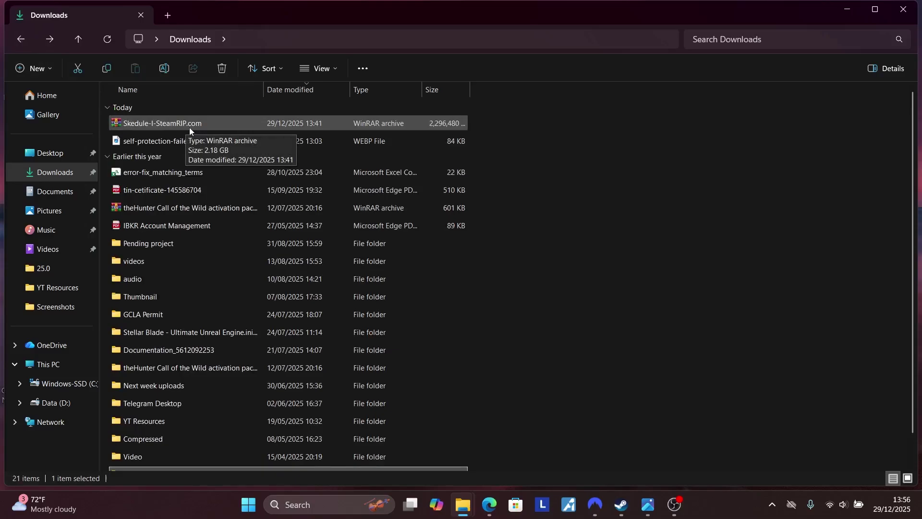
Check WinRAR extract options for the Skedule-I-SteamRIP.com archive without extracting, then reopen the Schedule I folder
left_click(189, 128)
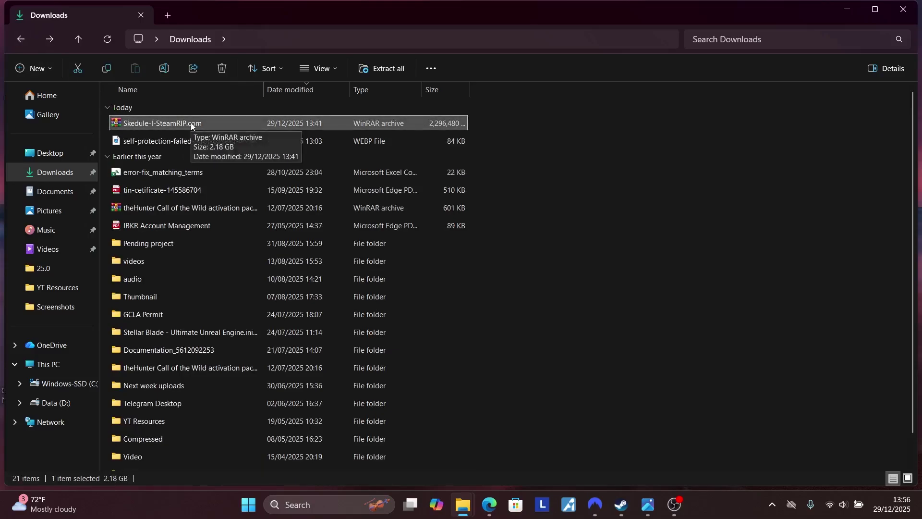
right_click(191, 126)
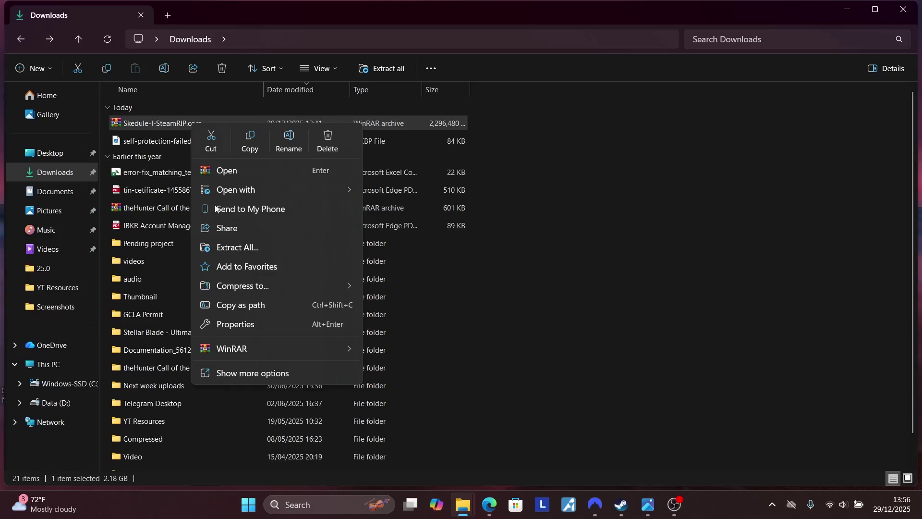
mouse_move(256, 345)
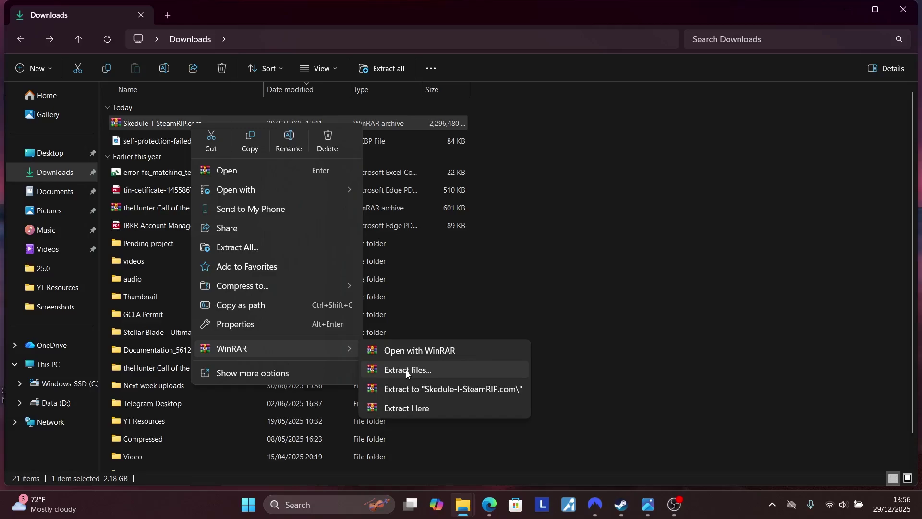
left_click(658, 247)
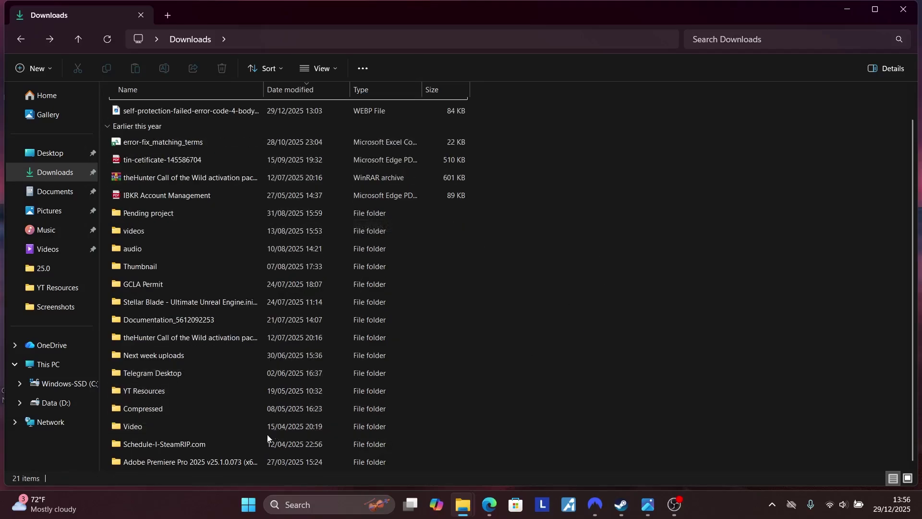
double_click(236, 444)
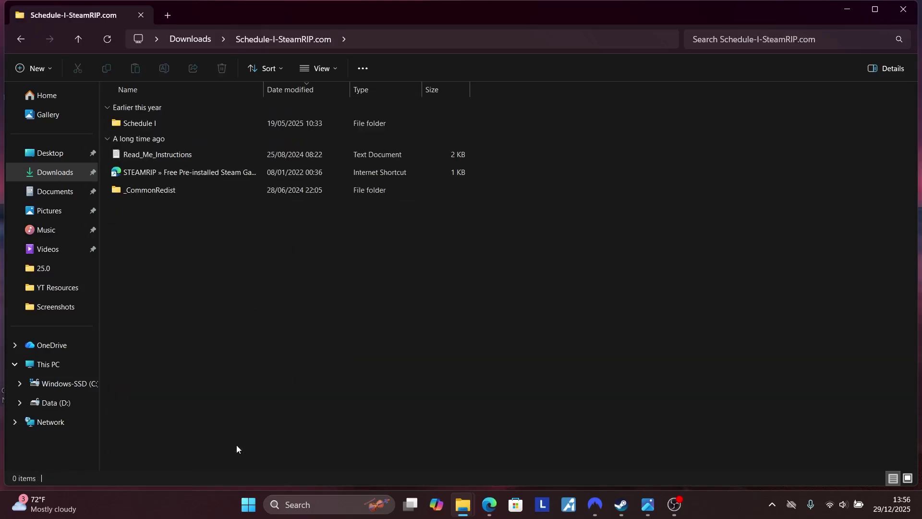
double_click(167, 125)
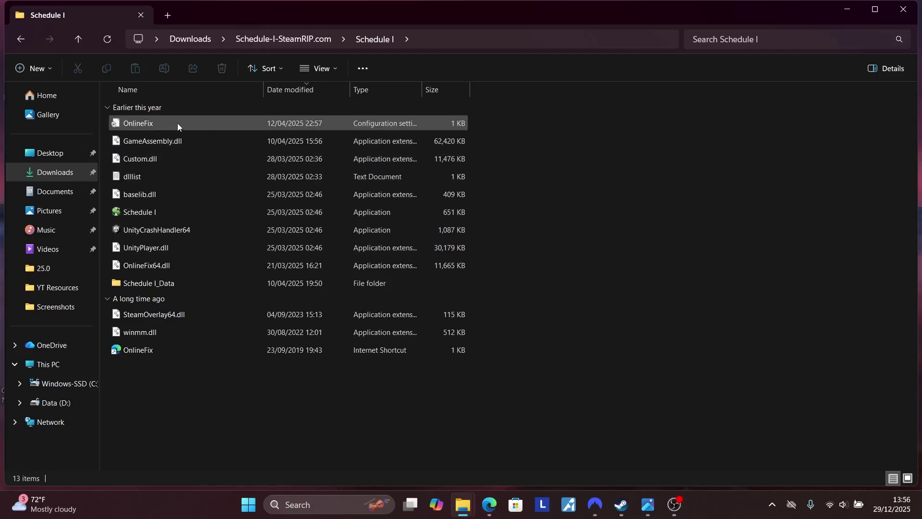
left_click(489, 505)
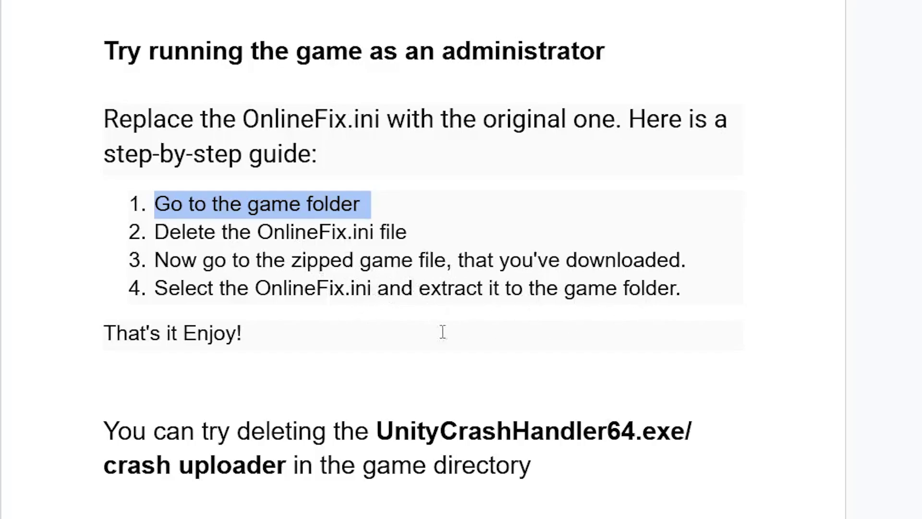
left_click_drag(299, 338, 109, 186)
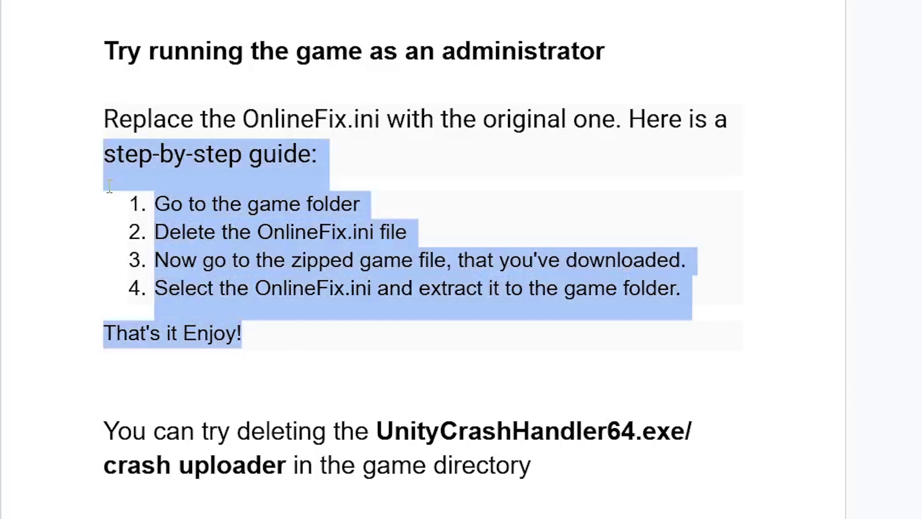
scroll(109, 186, "down", 5)
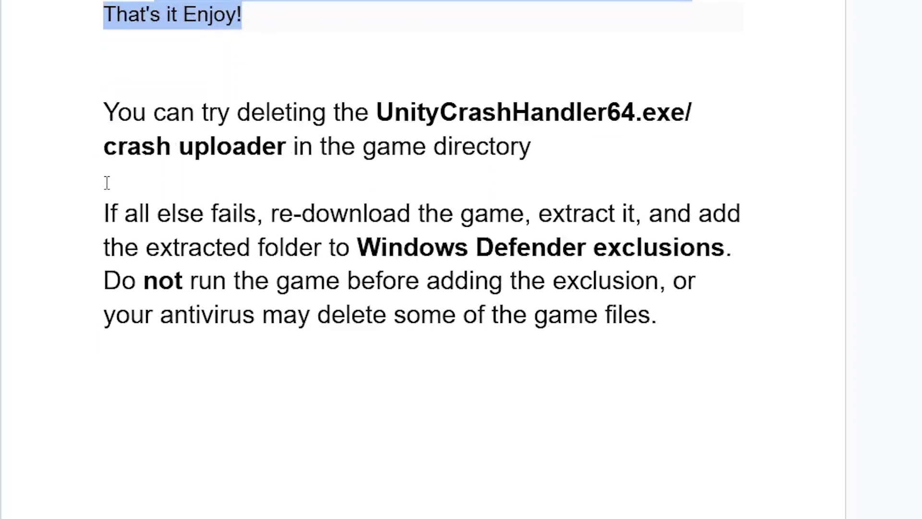
left_click_drag(88, 110, 544, 144)
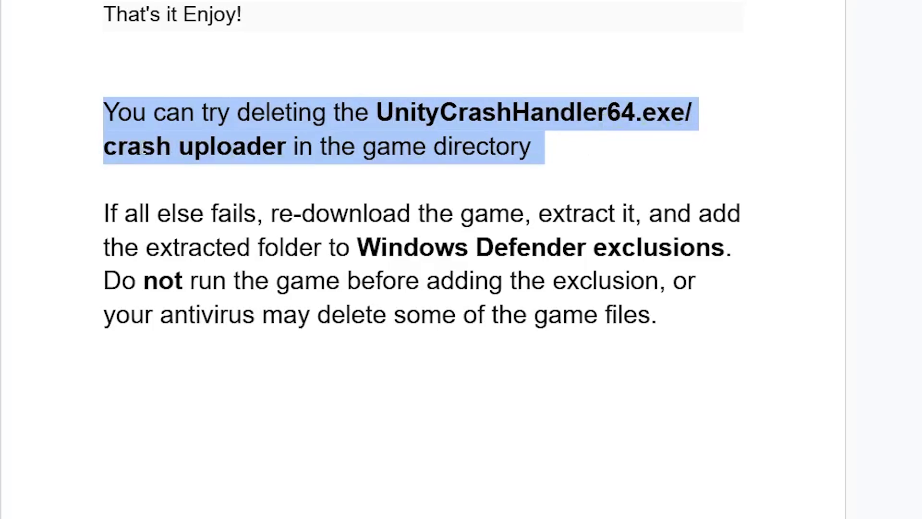
left_click(557, 157)
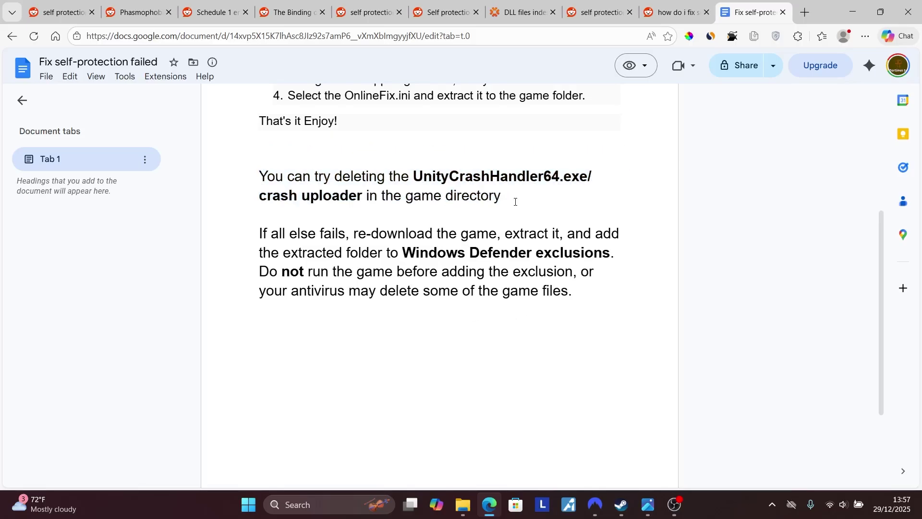
Close the extra Downloads window, select UnityCrashHandler64 in the Schedule I folder, and return to the guide
mouse_move(463, 504)
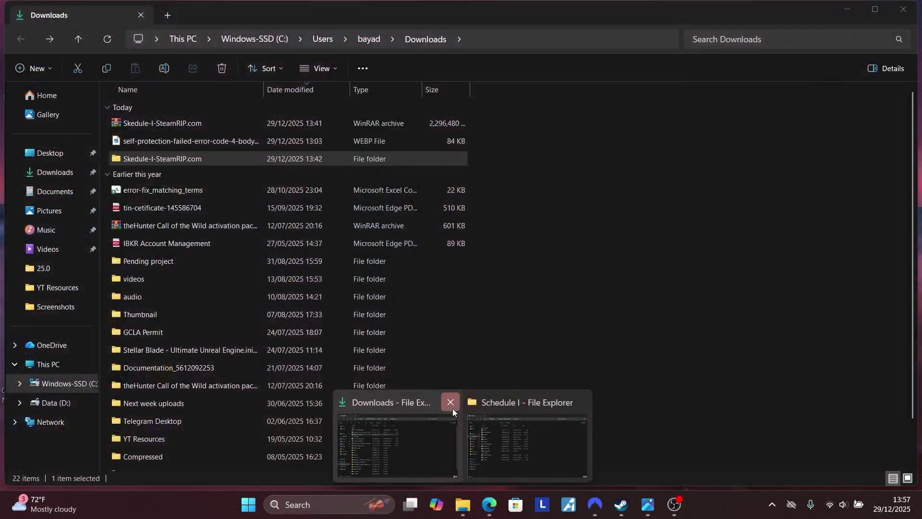
left_click(453, 409)
left_click(483, 446)
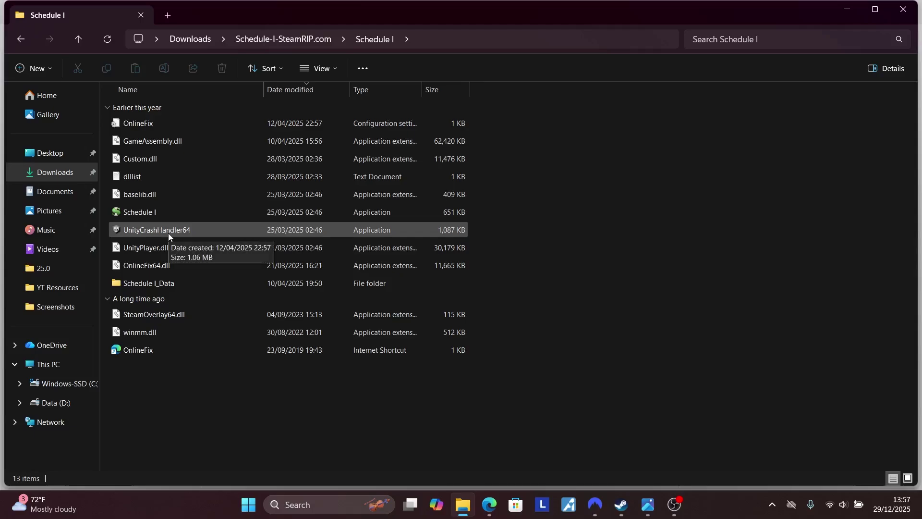
left_click(252, 231)
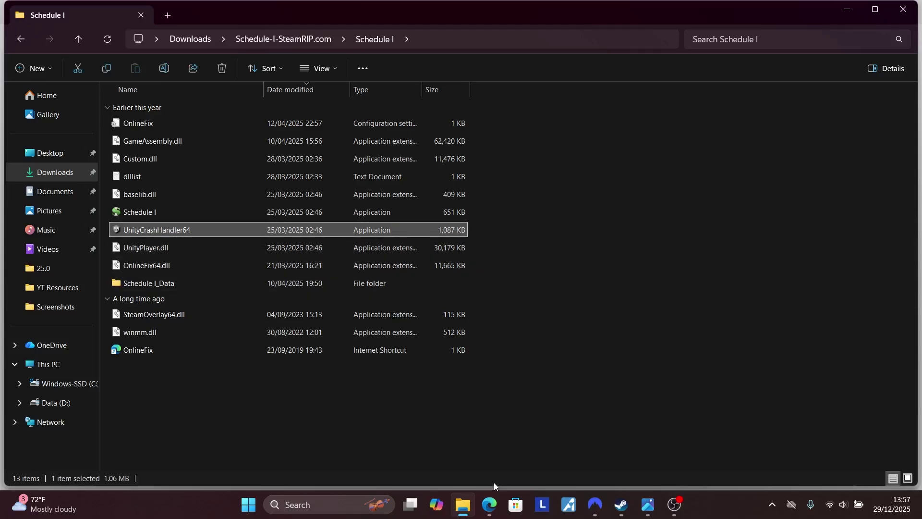
left_click(490, 505)
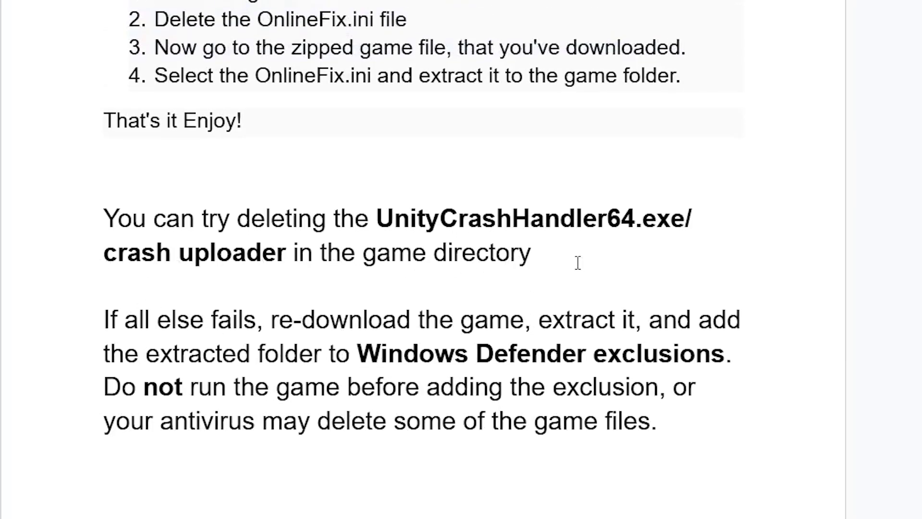
Select the paragraph on deleting UnityCrashHandler64.exe, minimize Edge, and show Downloads in File Explorer
left_click_drag(578, 262, 106, 219)
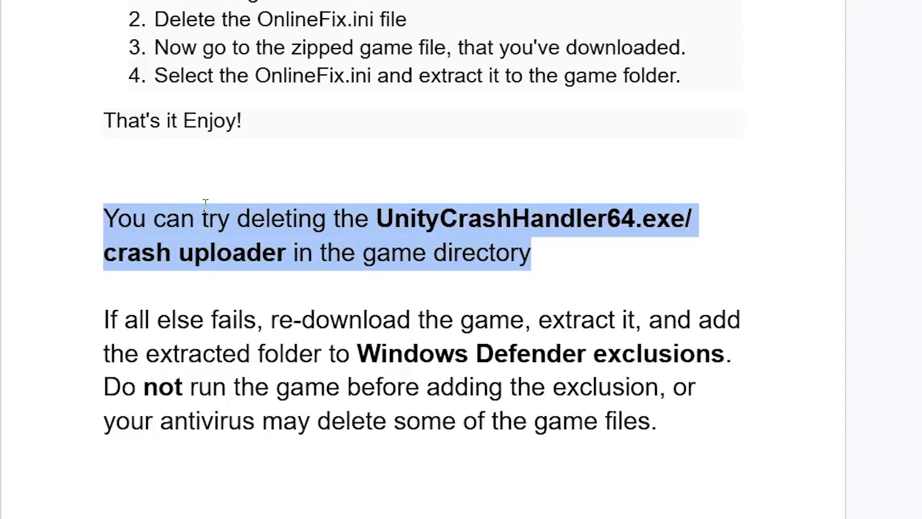
scroll(205, 204, "up", 5)
scroll(206, 206, "down", 5)
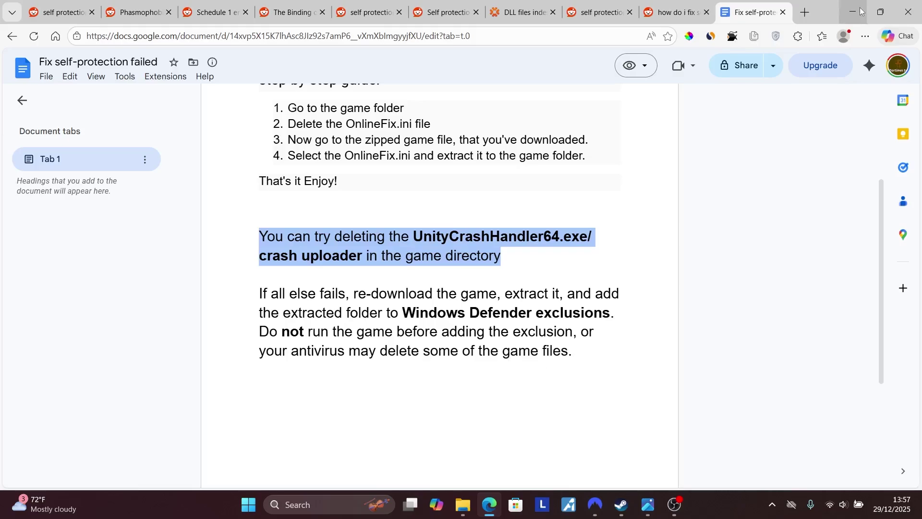
left_click(860, 11)
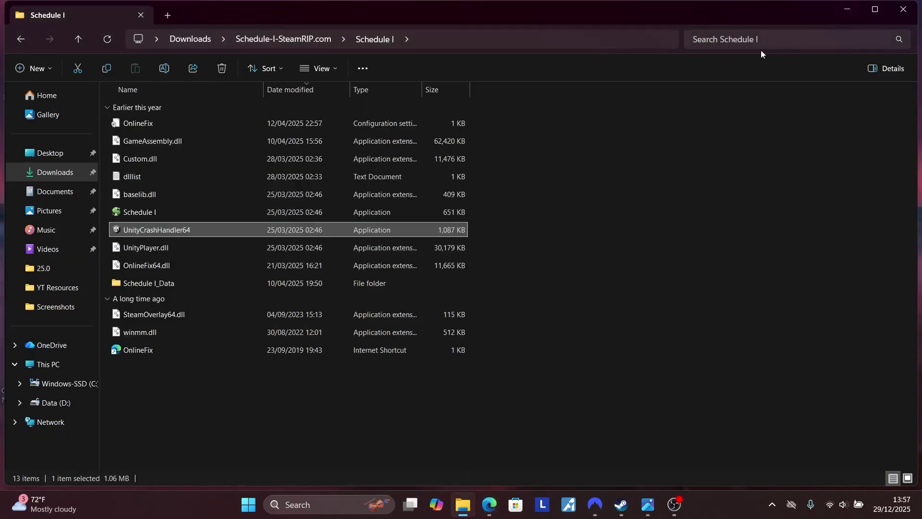
left_click(59, 182)
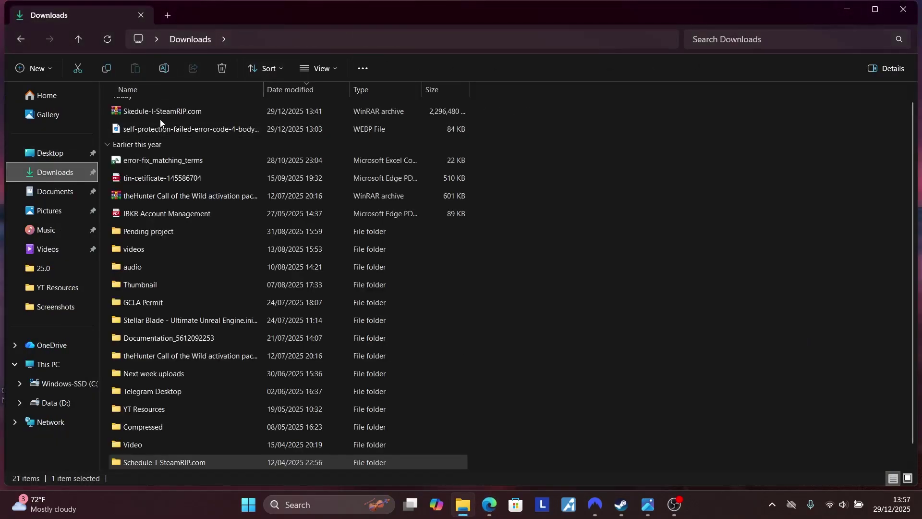
scroll(166, 111, "up", 1)
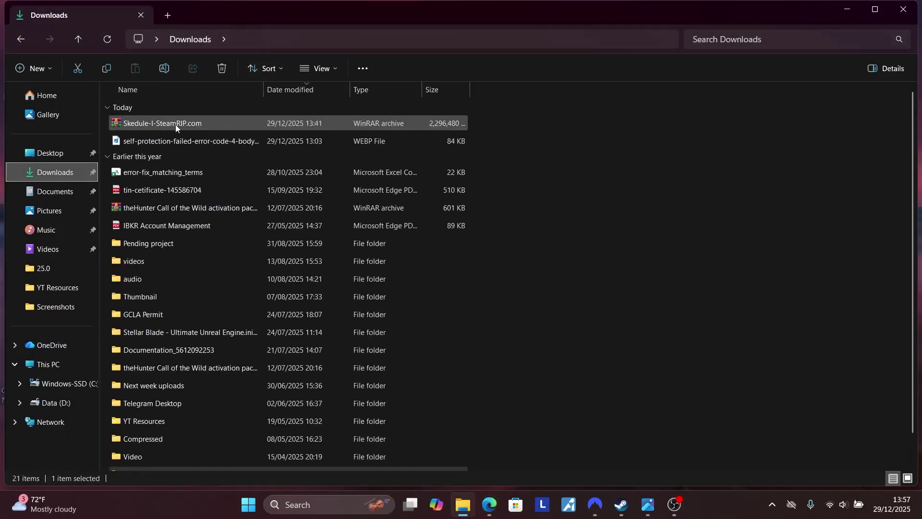
Search 'secu' to open Windows Security's Virus & threat protection settings and reach the exclusions list
left_click(298, 501)
type("sec")
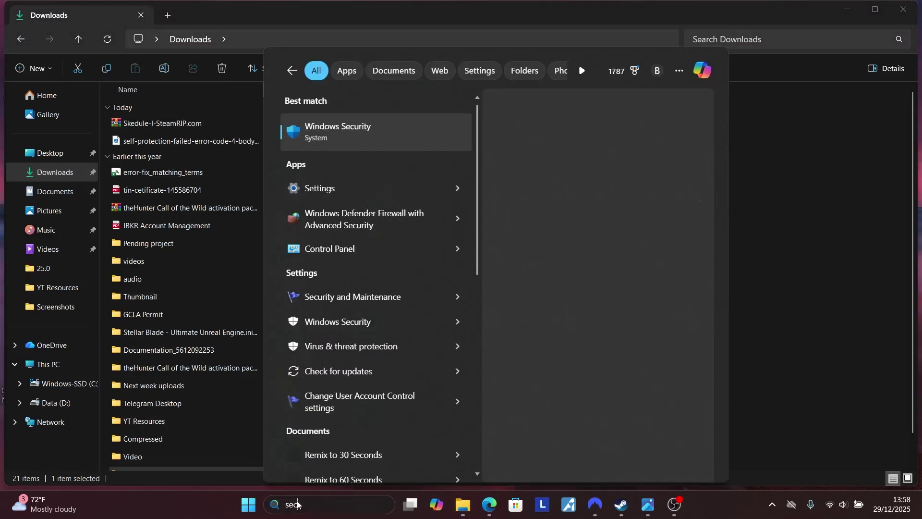
type("u")
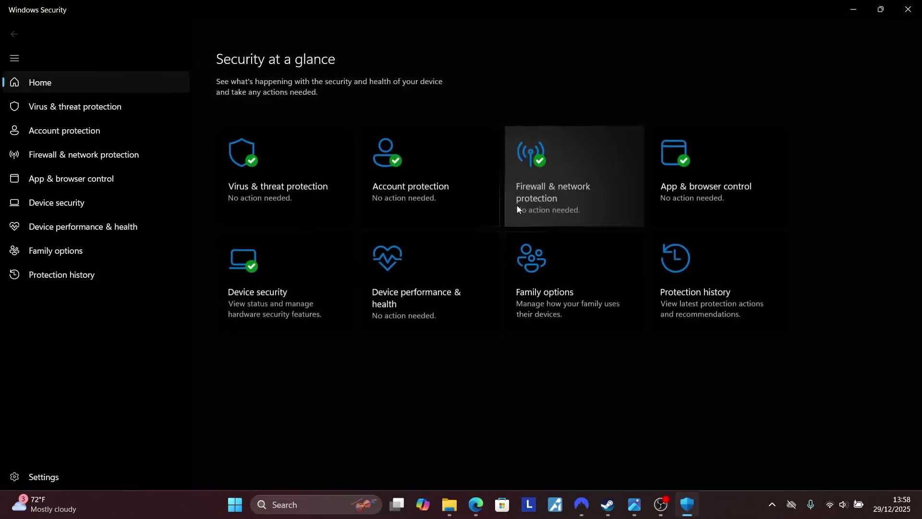
left_click(322, 175)
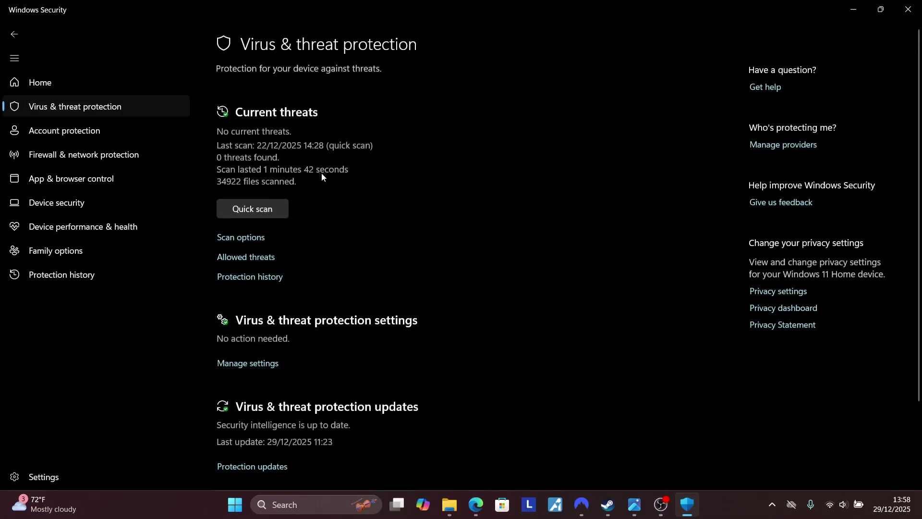
scroll(569, 243, "down", 3)
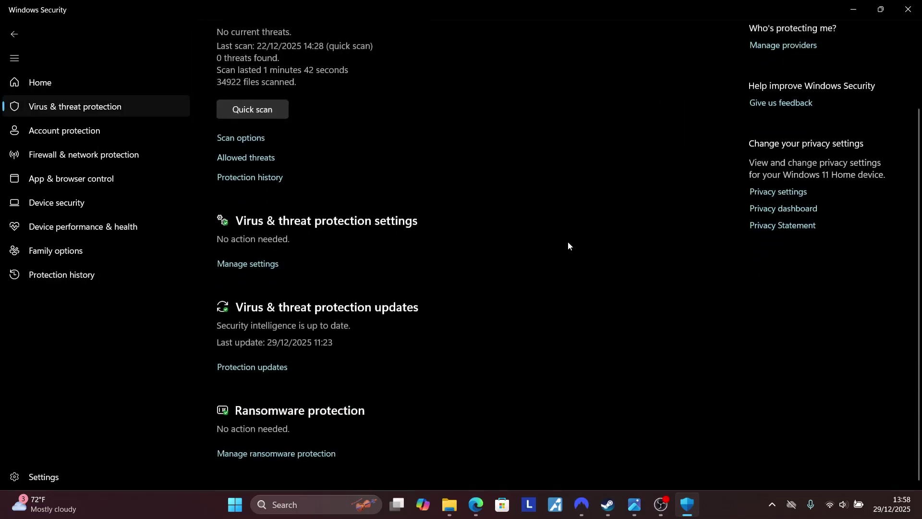
left_click(249, 265)
scroll(488, 265, "down", 14)
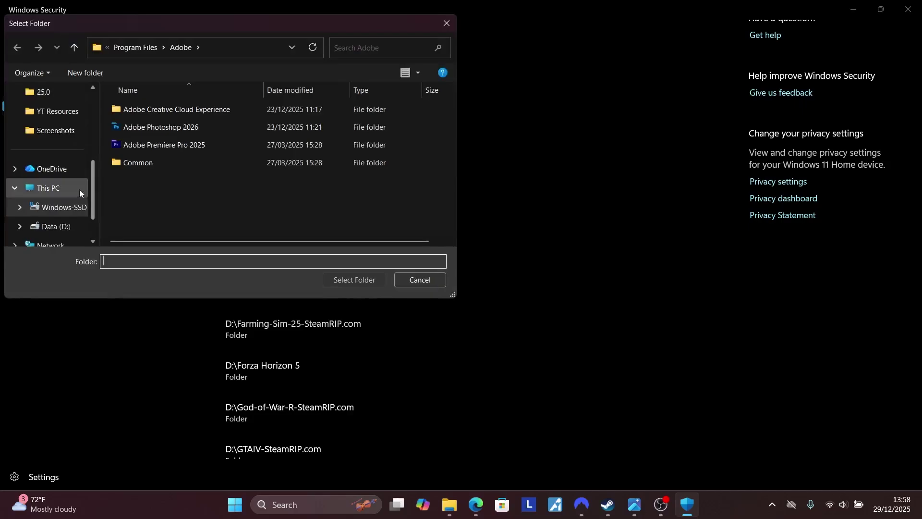
Pick Schedule-I-SteamRIP.com from Downloads in the exclusion folder picker, cancel it, and review existing exclusions
scroll(47, 155, "up", 5)
left_click(50, 153)
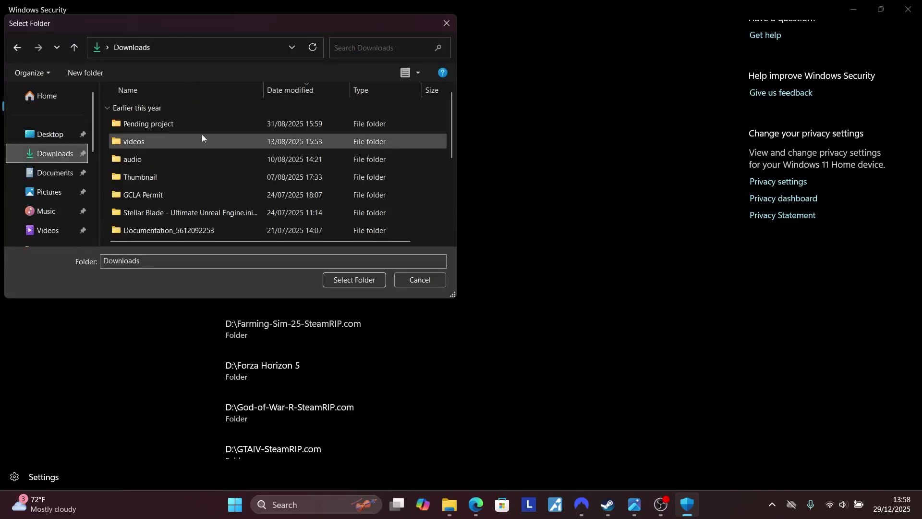
scroll(226, 140, "down", 3)
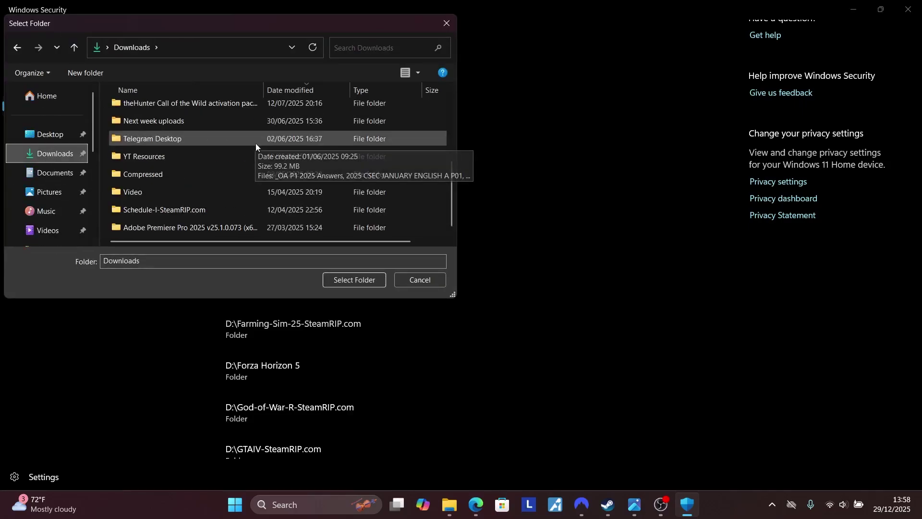
left_click(183, 210)
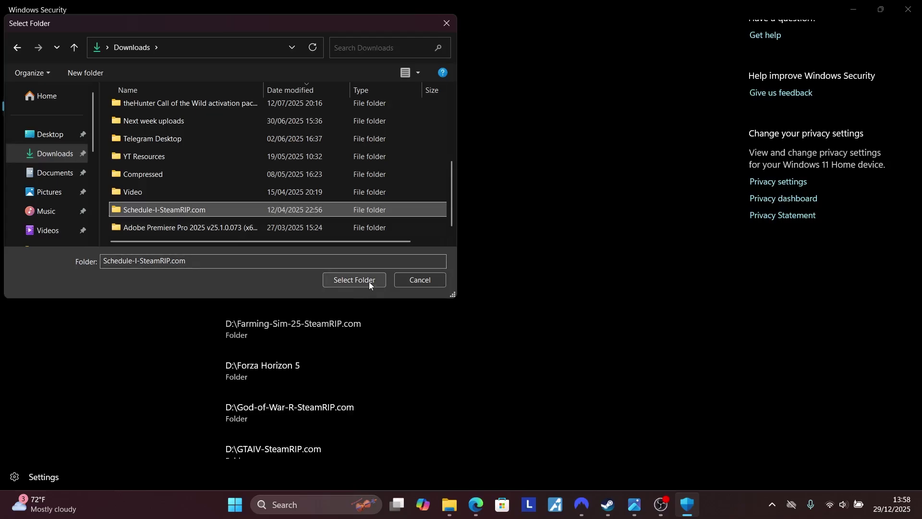
left_click(447, 24)
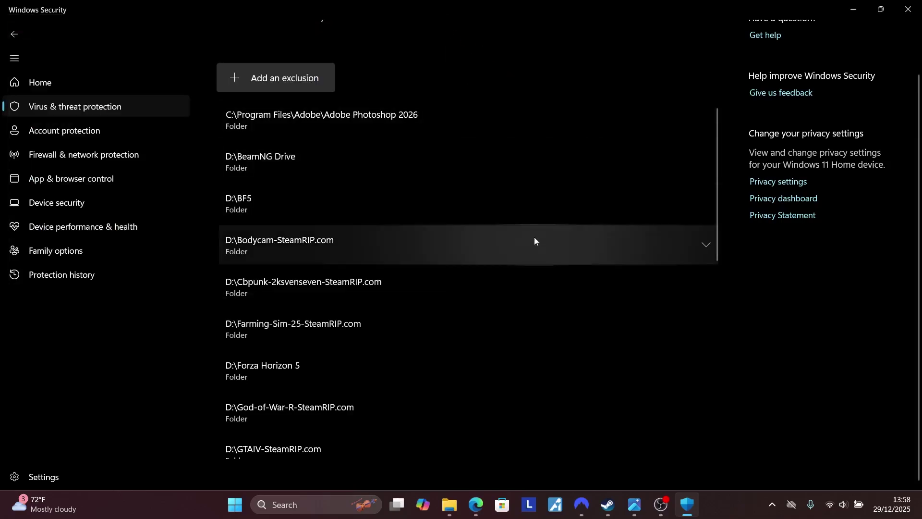
scroll(543, 344, "down", 5)
scroll(544, 350, "down", 3)
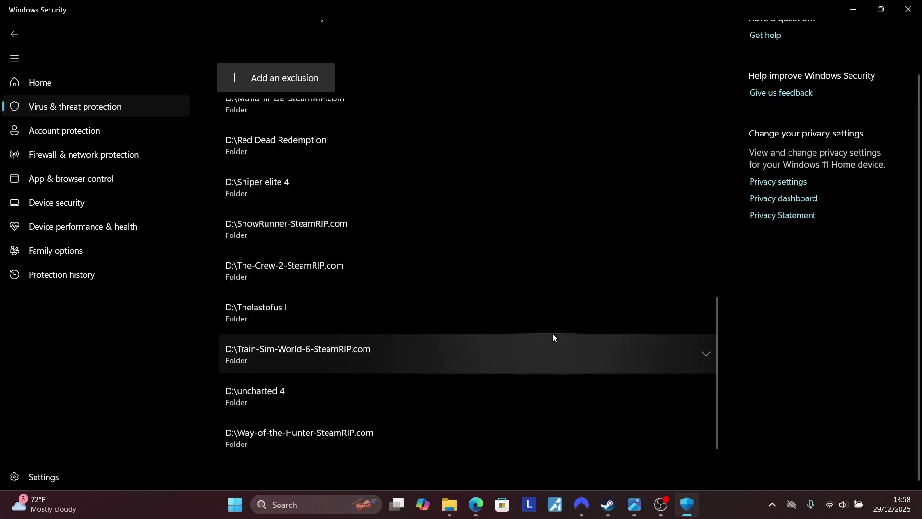
Close Windows Security, view the error code 4 screenshot in Photos, then return to the guide
left_click(909, 9)
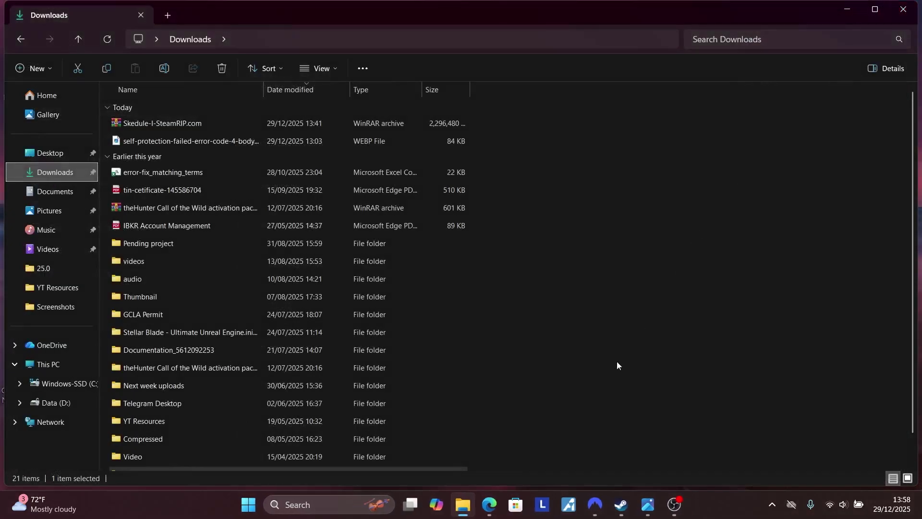
left_click(648, 504)
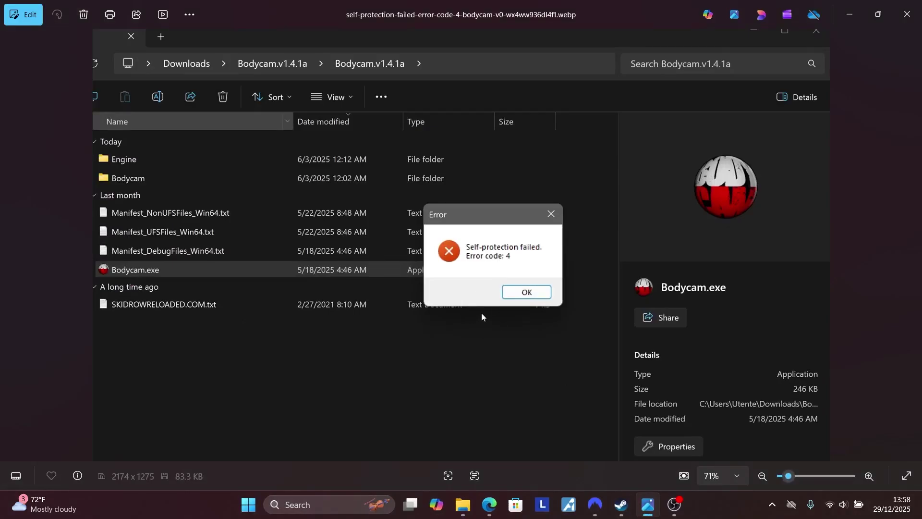
left_click(489, 504)
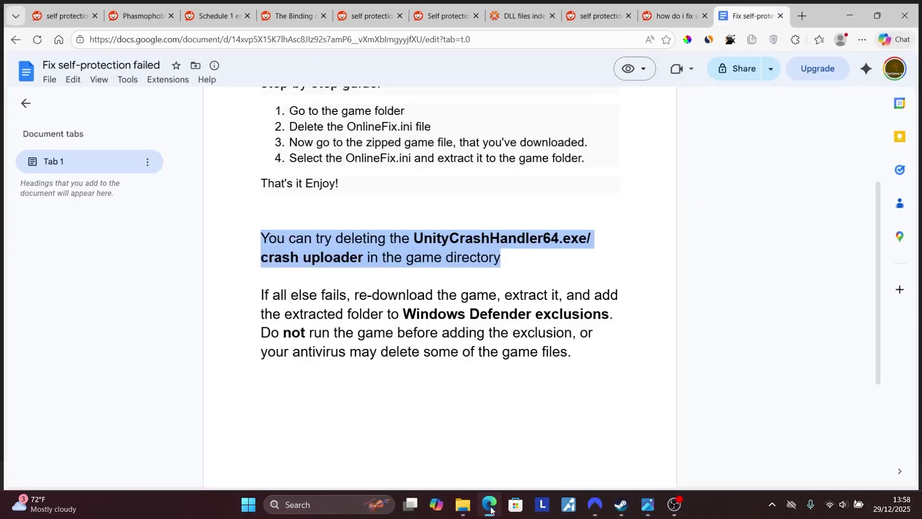